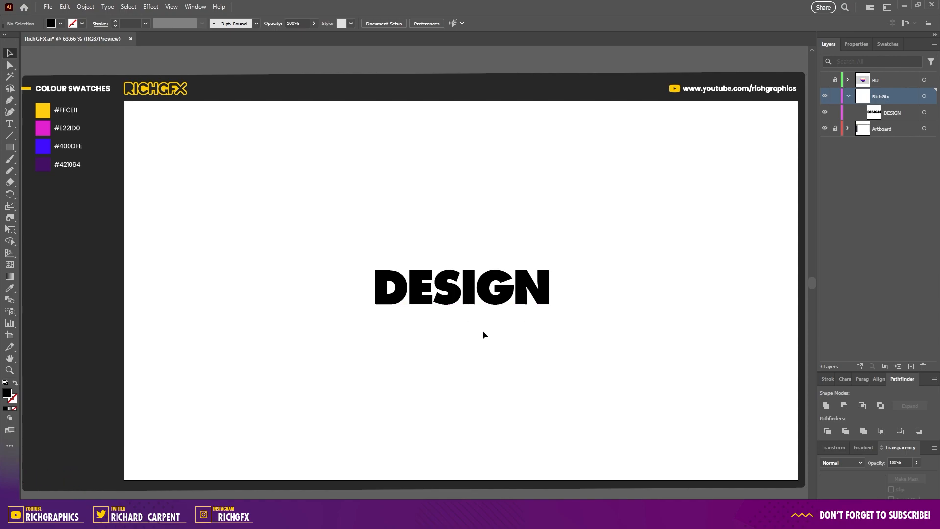
Step: Convert the DESIGN text to outlines
left_click(472, 285)
right_click(474, 289)
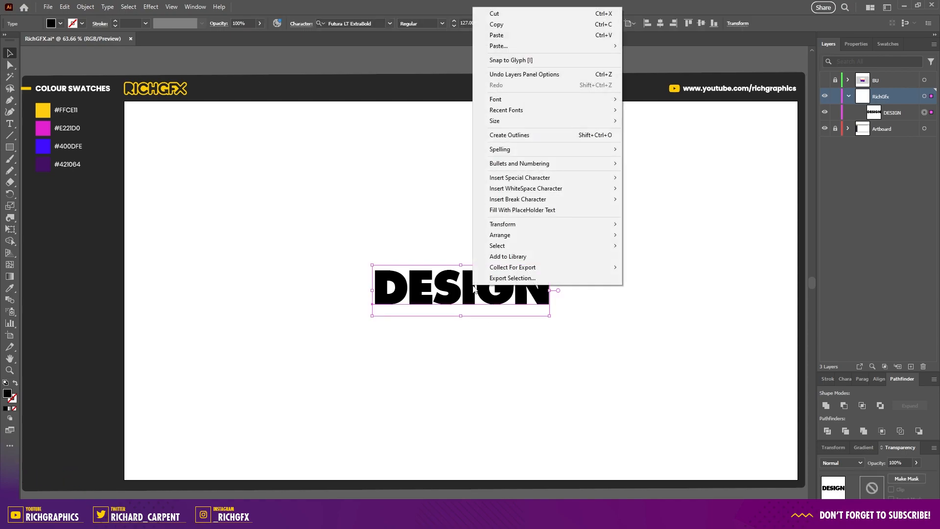
left_click(562, 138)
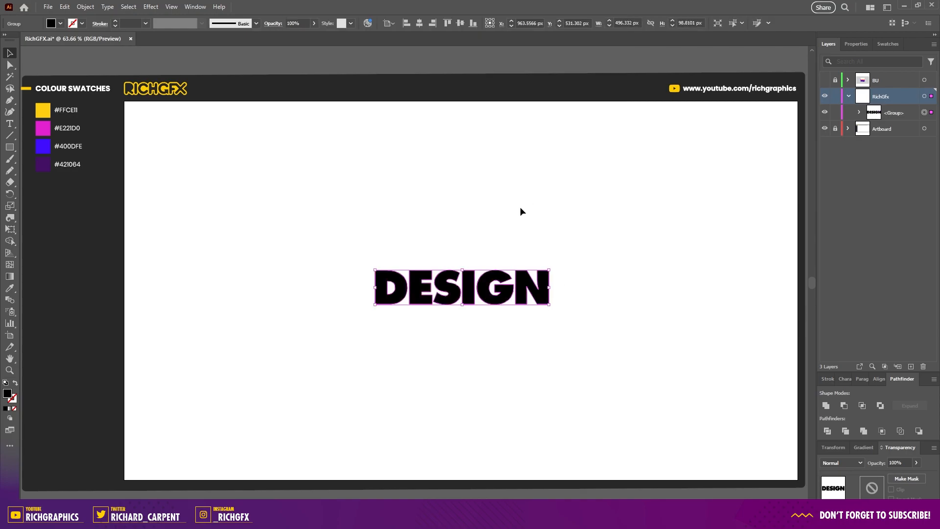
Step: Duplicate the outlined word upward and repeat the transform three times to stack five copies
left_click_drag(471, 289, 482, 259)
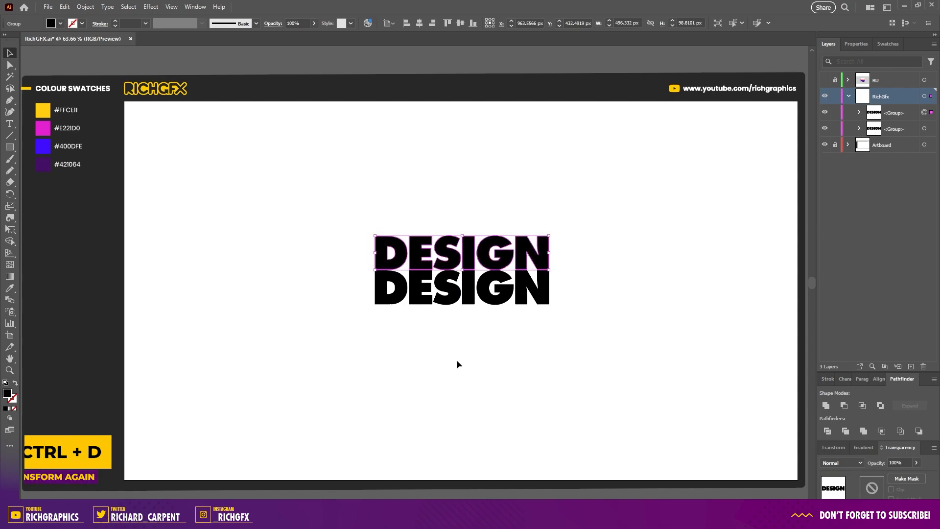
key("ctrl+d")
key("ctrl+d")
key("ctrl+d")
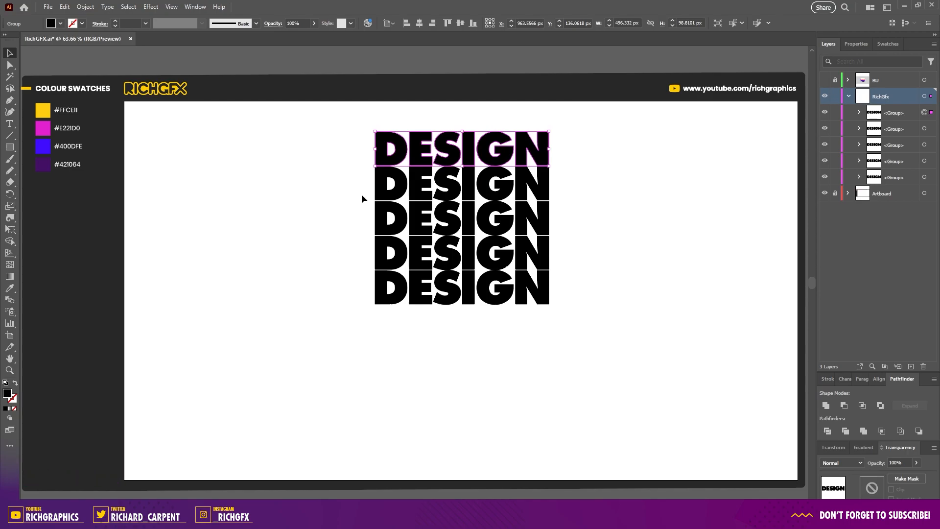
Step: Move the top copy to the artboard's upper-left corner
left_click_drag(392, 165, 149, 137)
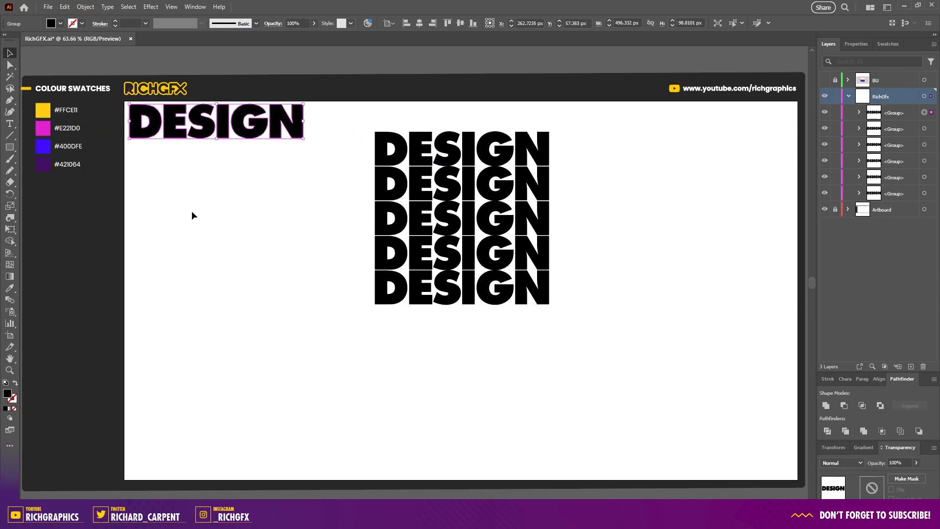
left_click(300, 224)
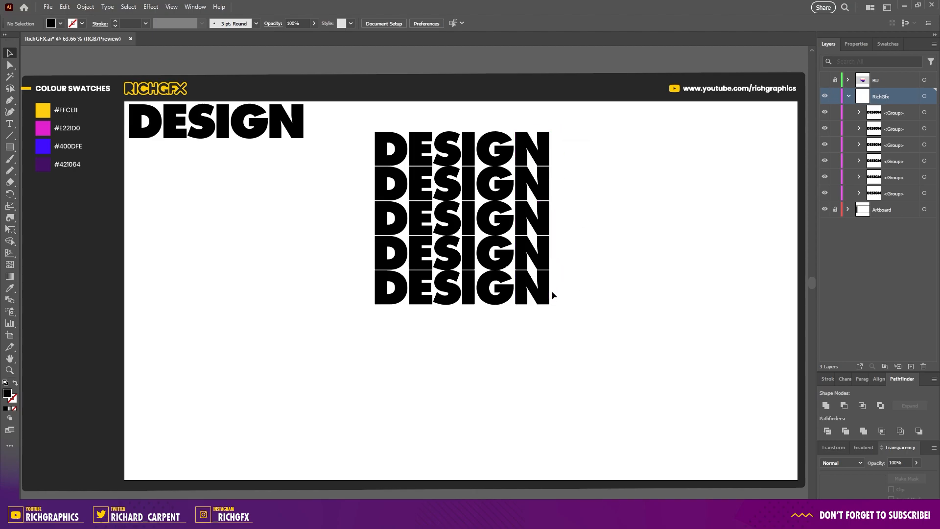
Step: Fill the top DESIGN copy of the stack with white
left_click(547, 158)
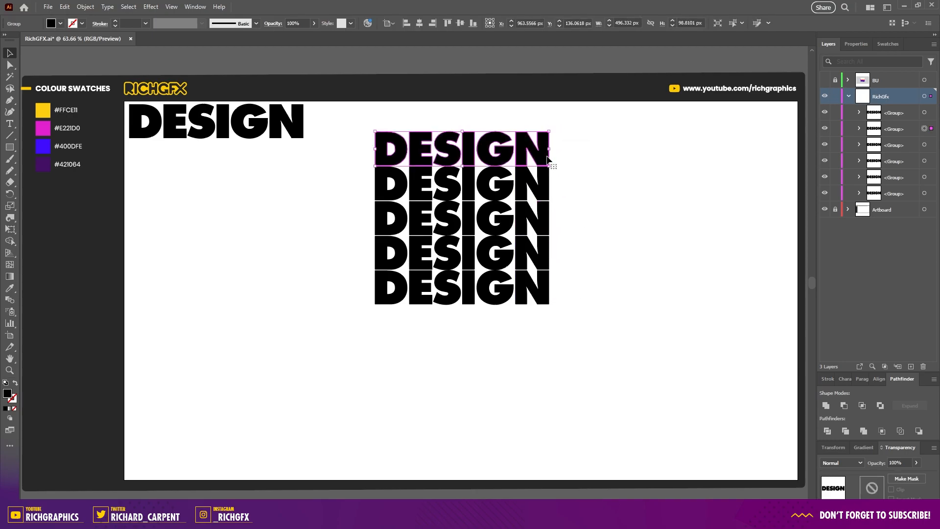
key("i")
left_click(611, 161)
left_click(9, 53)
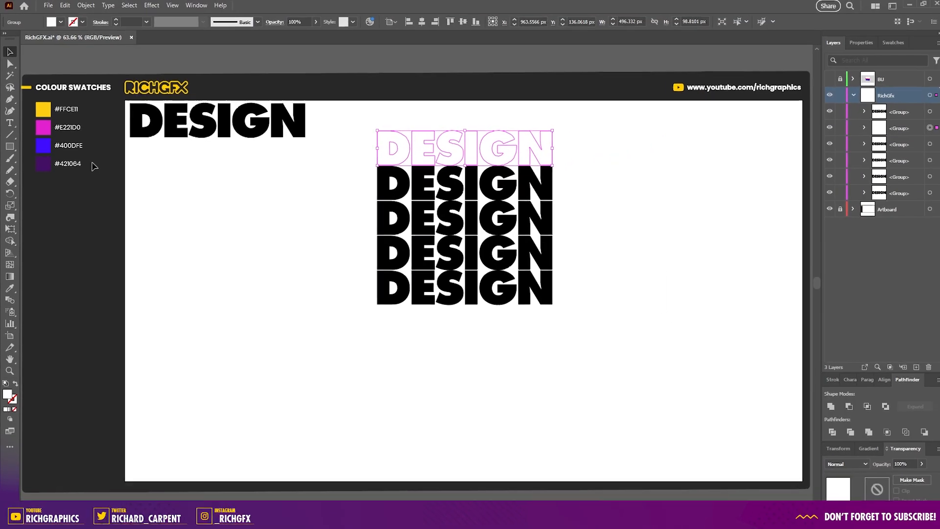
Step: Color the four lower copies #FFCE11, #E221D0, #400DFE and #421064 from top to bottom
left_click(470, 174)
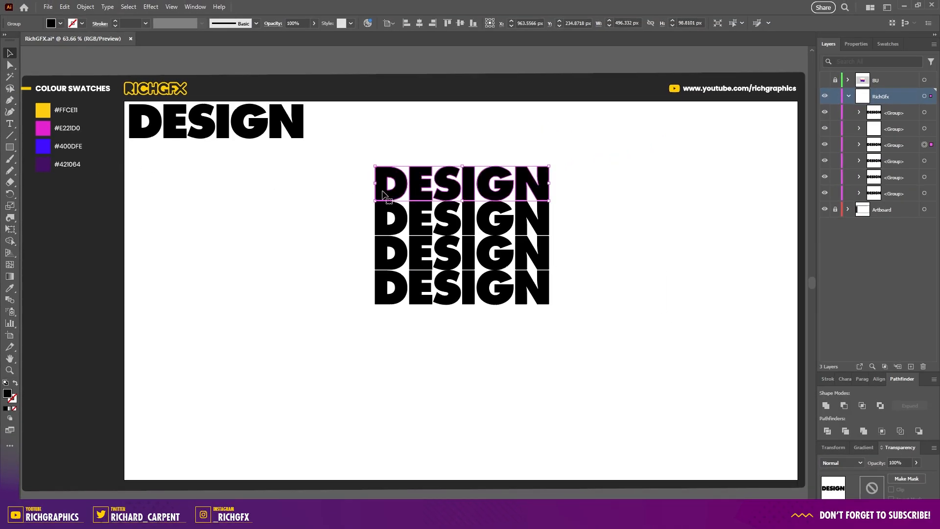
key("i")
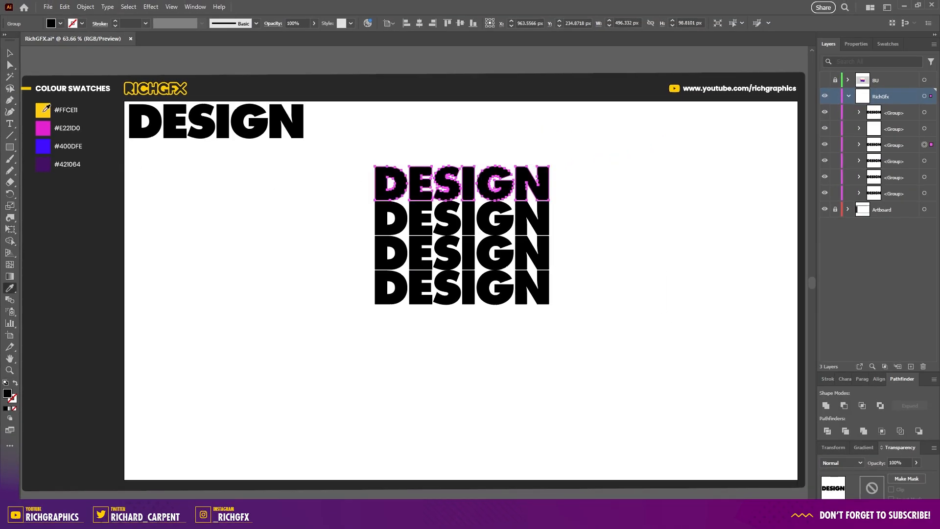
left_click(43, 110)
left_click(384, 219, "ctrl")
left_click(43, 128)
left_click(384, 253, "ctrl")
left_click(43, 147)
left_click(384, 288, "ctrl")
left_click(44, 164)
left_click(312, 277, "ctrl")
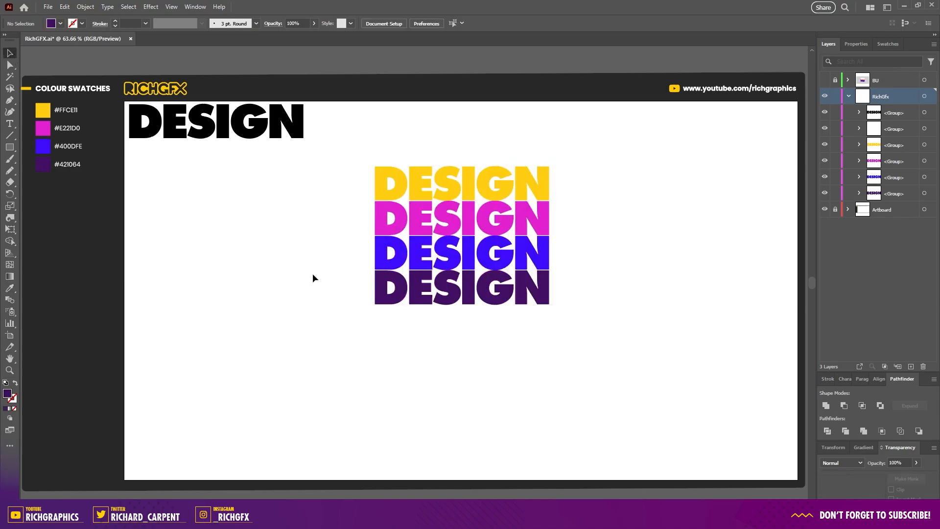
Step: Group the five stacked copies and center the group horizontally and vertically on the artboard
left_click_drag(629, 354, 353, 110)
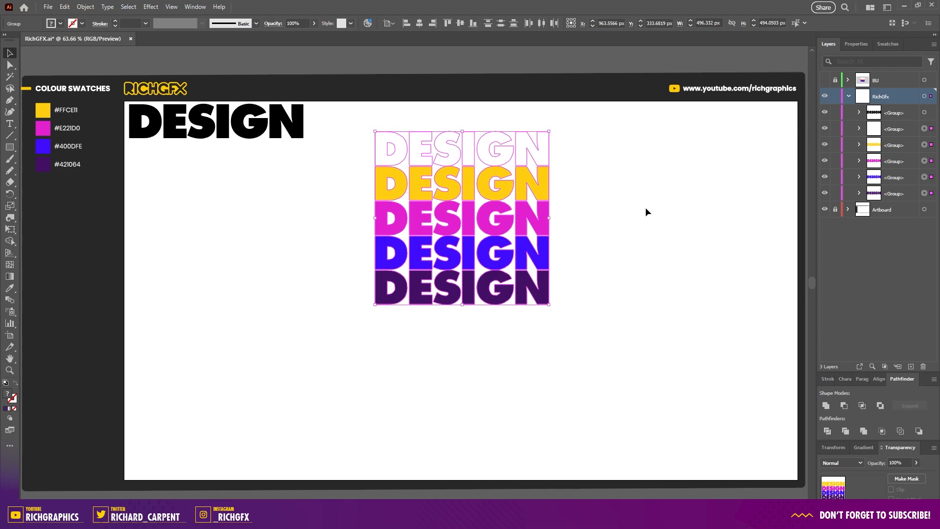
left_click(85, 6)
left_click(122, 65)
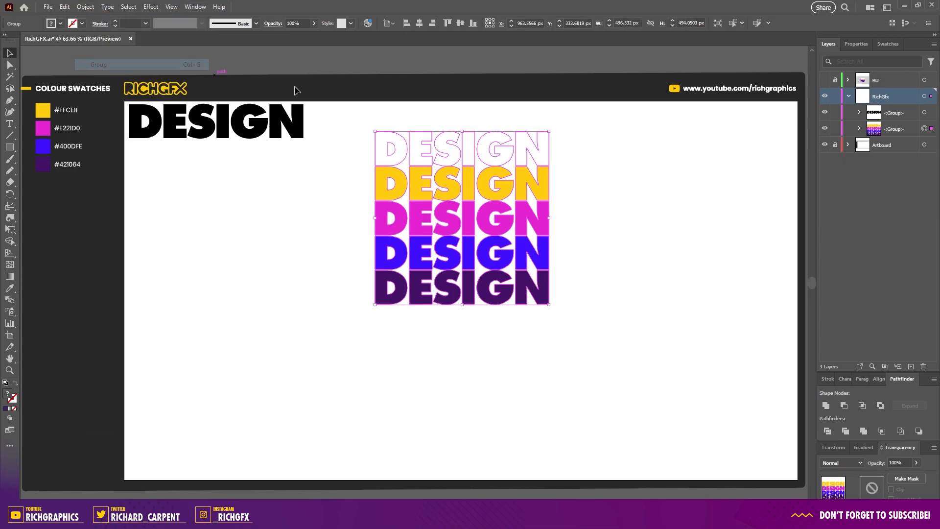
left_click(419, 24)
left_click(461, 23)
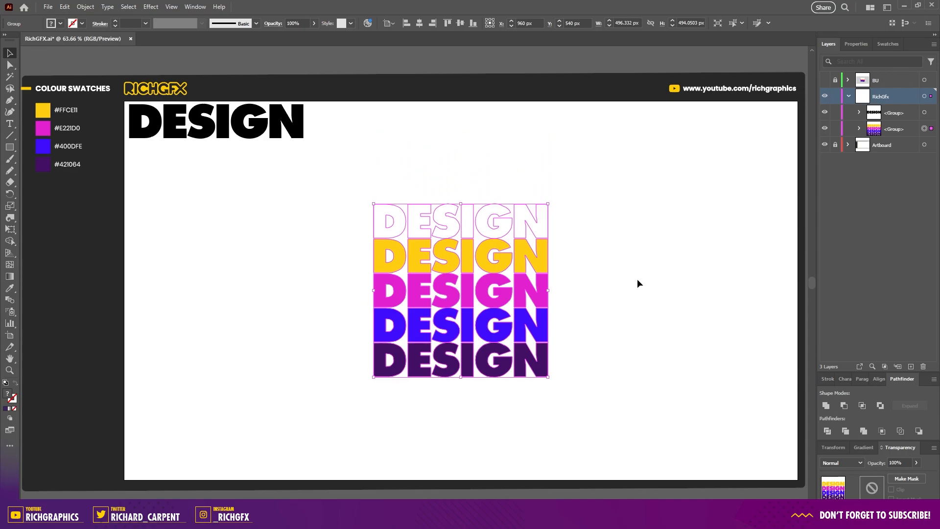
Step: Ungroup the stacked copies
left_click(86, 7)
left_click(123, 76)
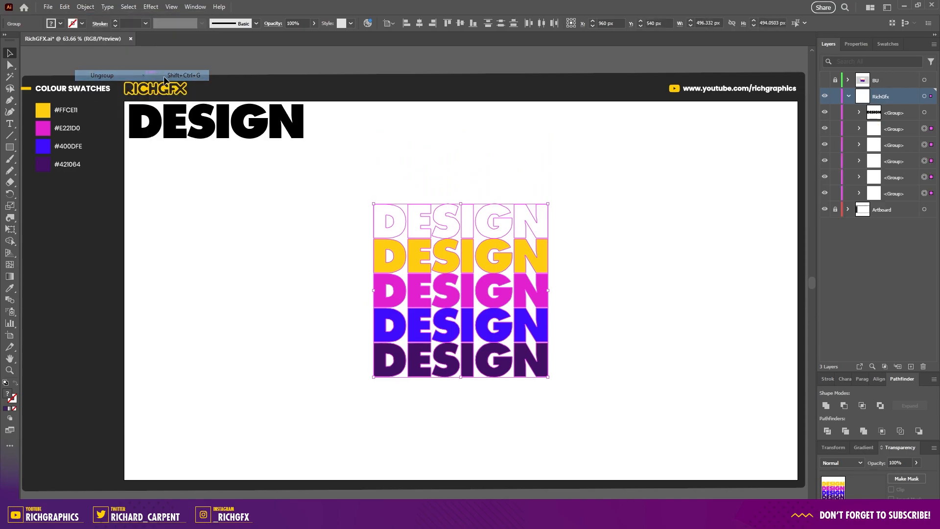
left_click(610, 317)
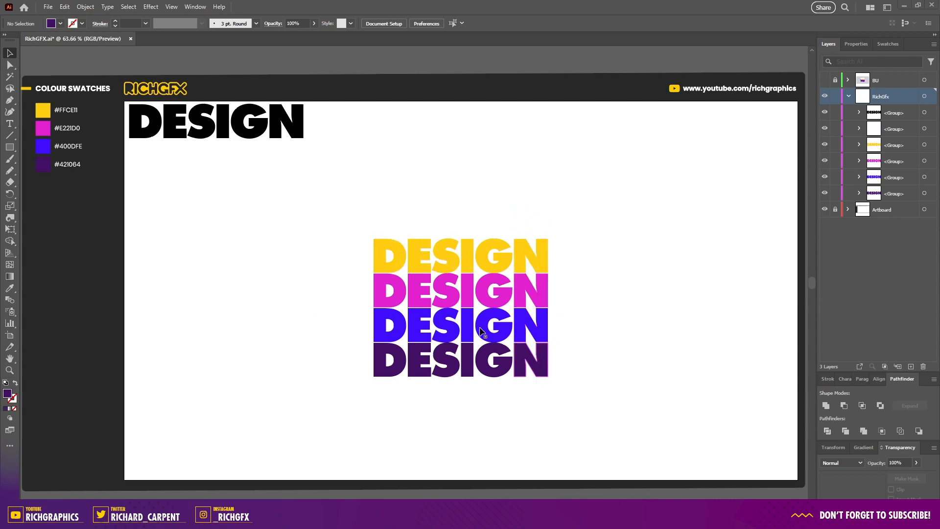
Step: Blend the stacked copies together from top to bottom with the Blend tool
left_click(10, 299)
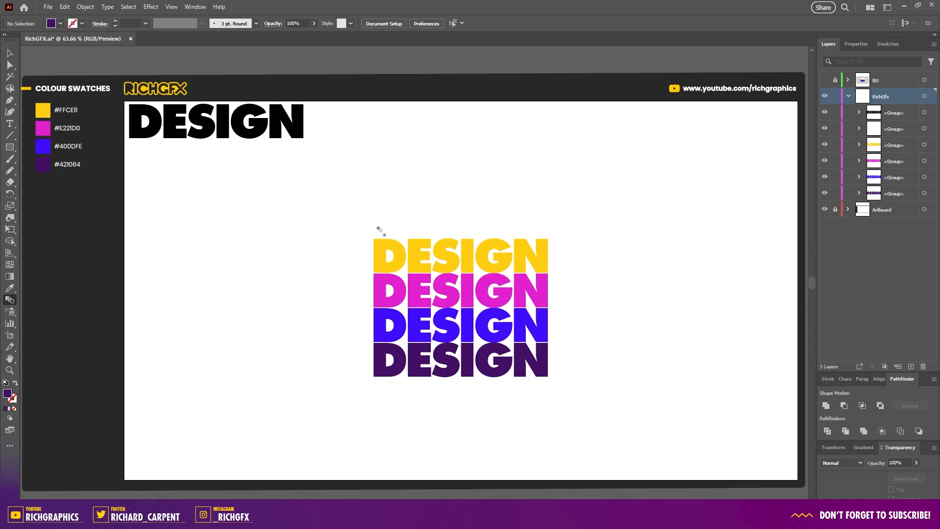
left_click(381, 254)
left_click(384, 277)
left_click(382, 326)
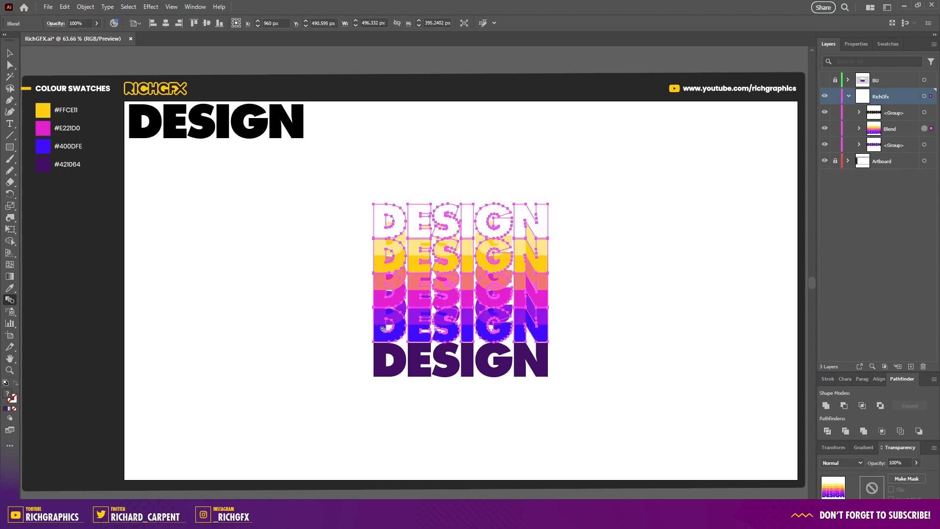
left_click(381, 364)
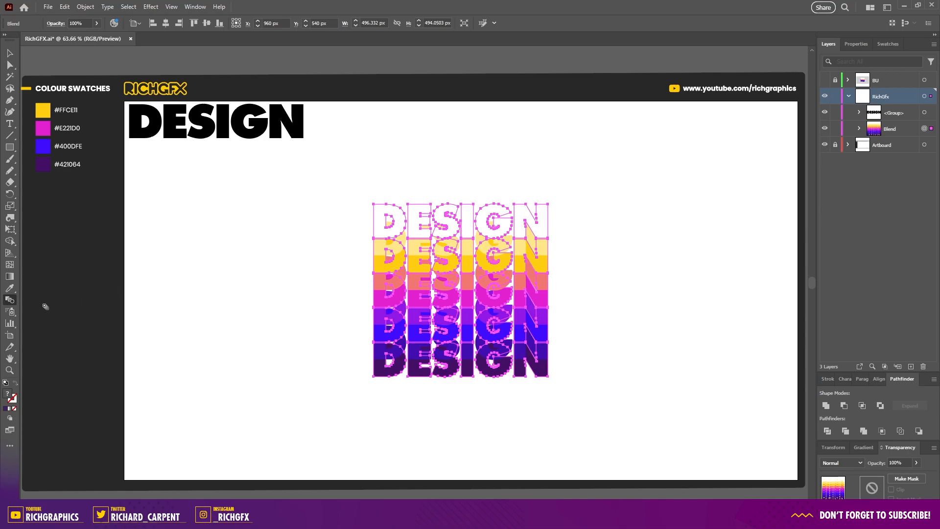
Step: Set the blend spacing to Specified Steps with 150 steps
double_click(10, 299)
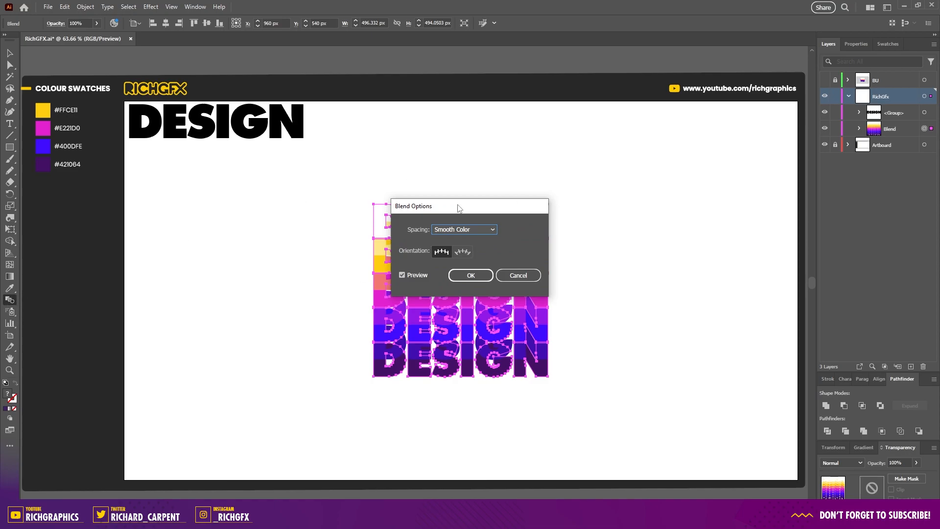
left_click(487, 229)
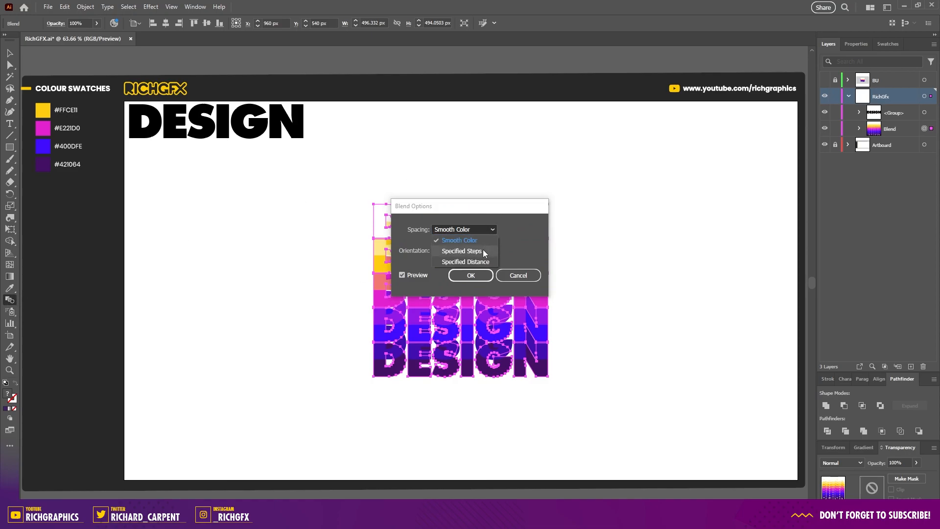
left_click(481, 251)
type("150")
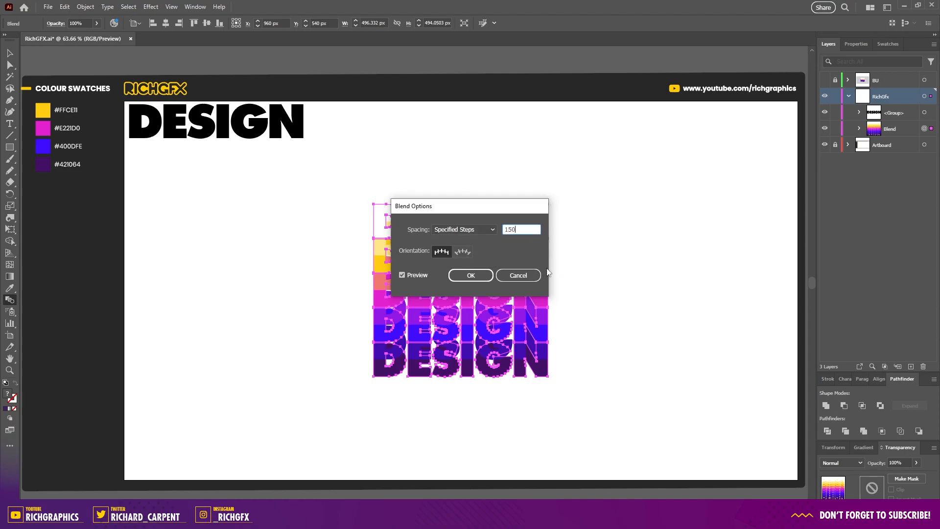
left_click(471, 275)
left_click(10, 53)
left_click(563, 242)
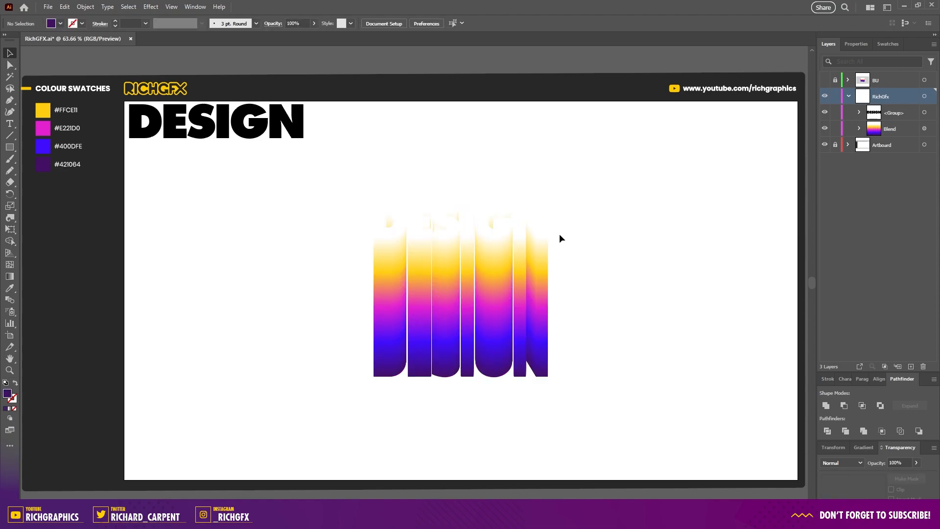
Step: Create a 1920 by 1080 px rectangle
left_click(10, 147)
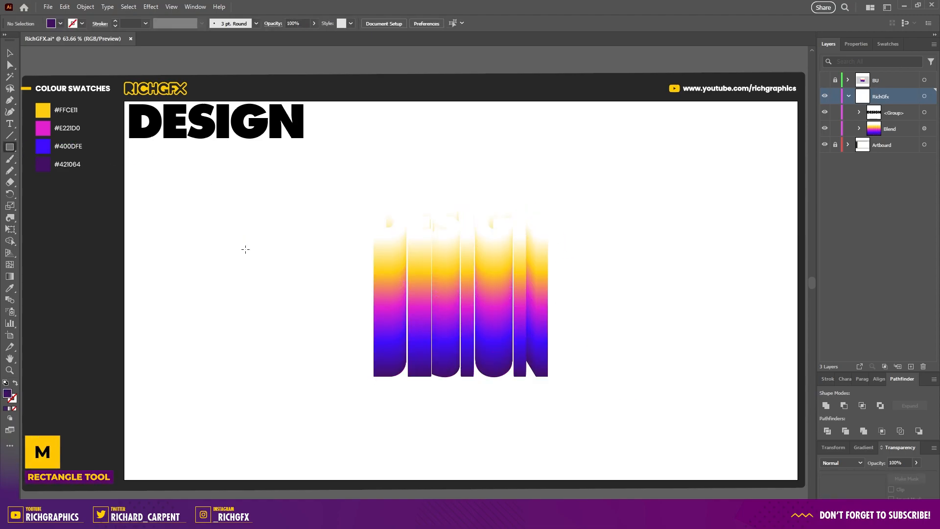
left_click(206, 249)
type("1920")
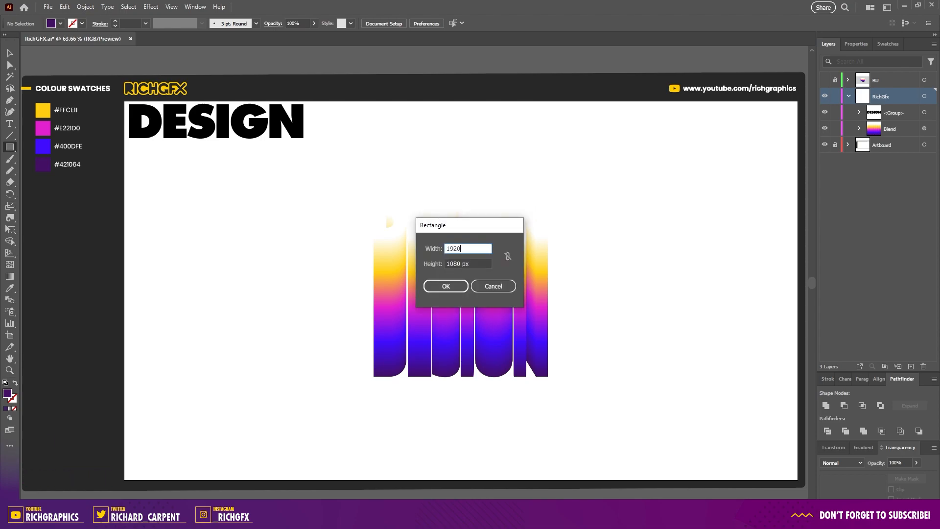
left_click(453, 287)
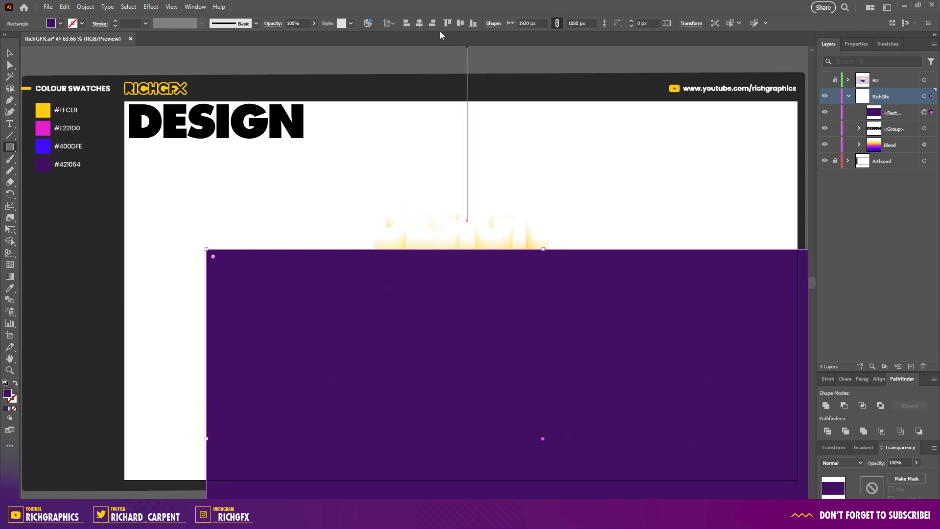
Step: Center the rectangle on the artboard and send it to the back
left_click(419, 23)
left_click(460, 23)
left_click(10, 53)
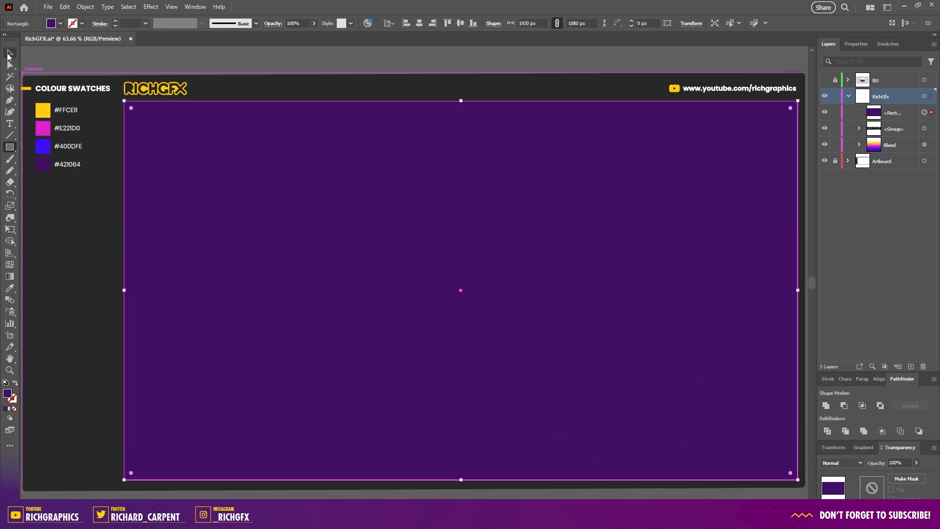
right_click(576, 217)
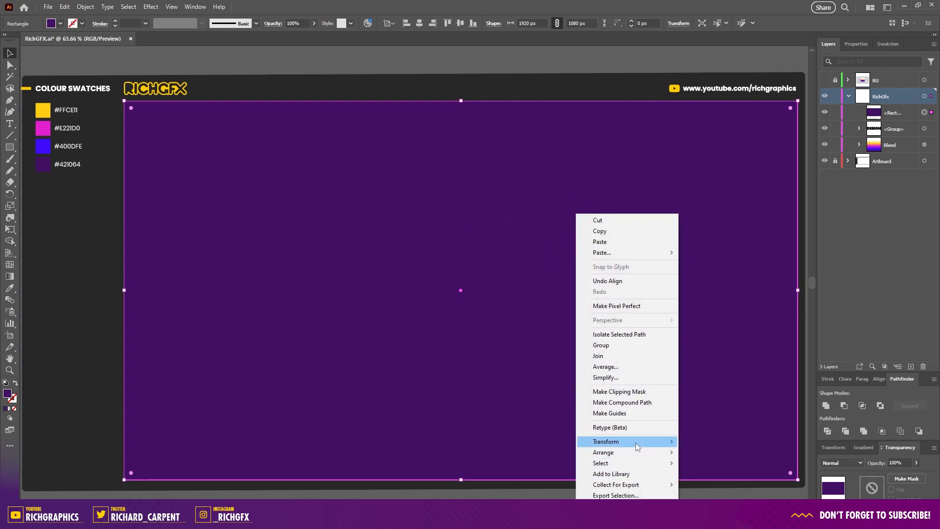
mouse_move(636, 453)
left_click(743, 484)
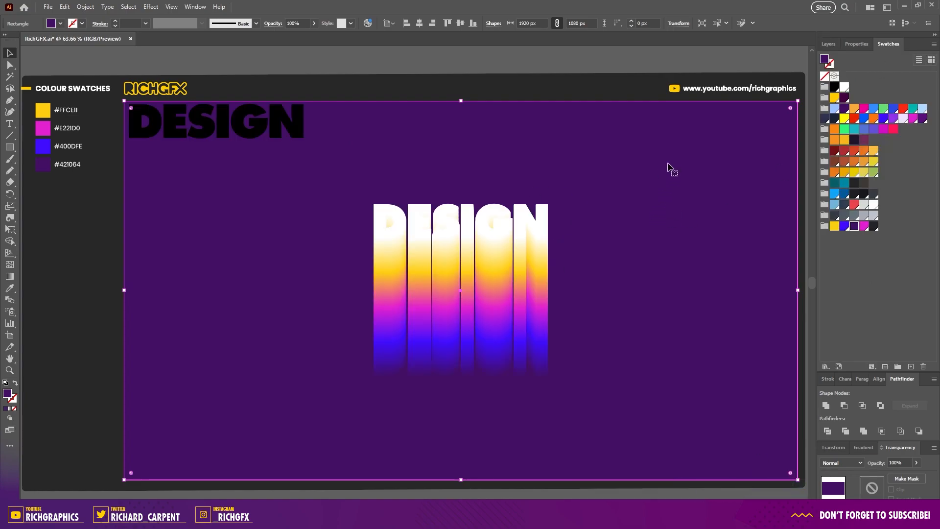
Step: Fill the background rectangle with a dark gray swatch and lock its layer
left_click(873, 226)
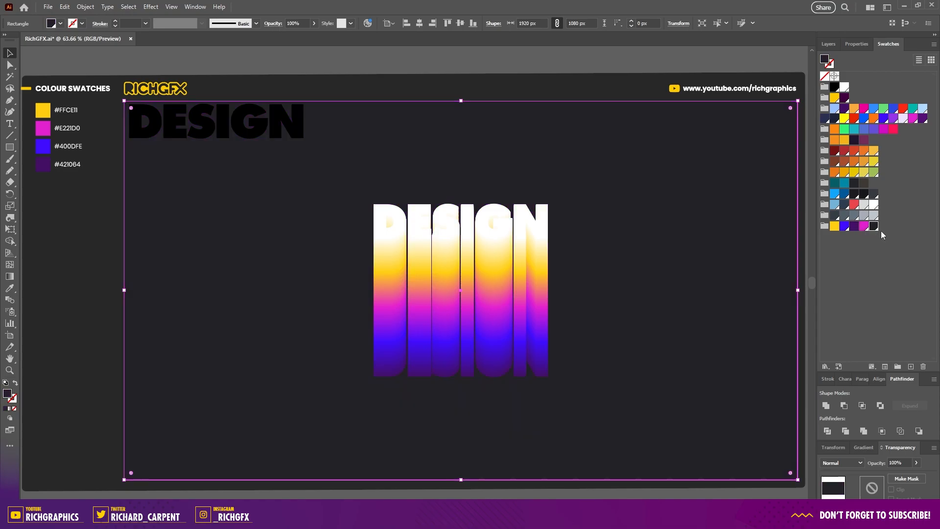
key("F7")
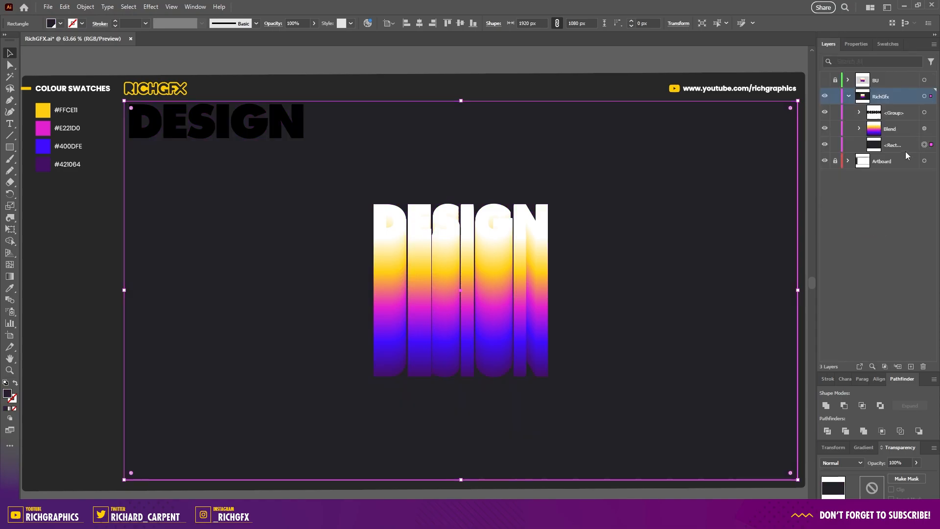
left_click(835, 145)
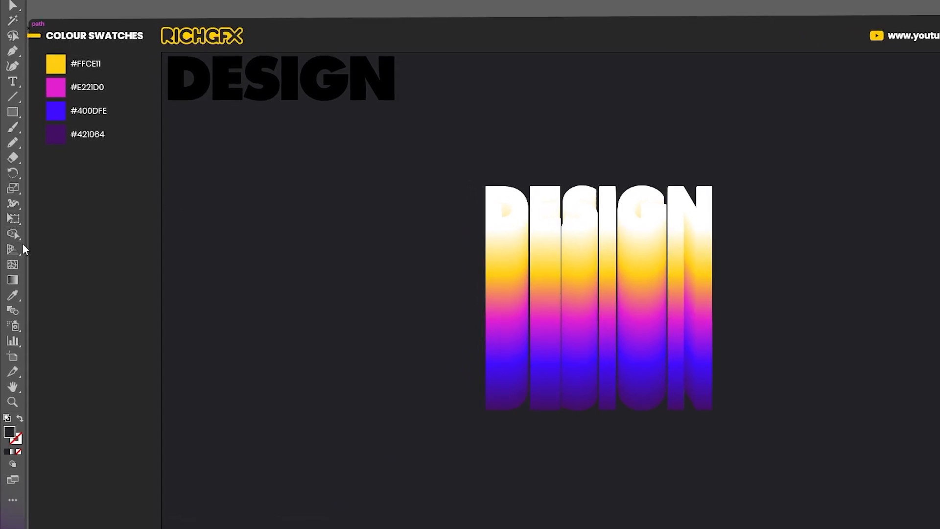
Step: Twirl the bottom of the blended text with the Twirl tool and undo the last twirl stroke
left_click(17, 207)
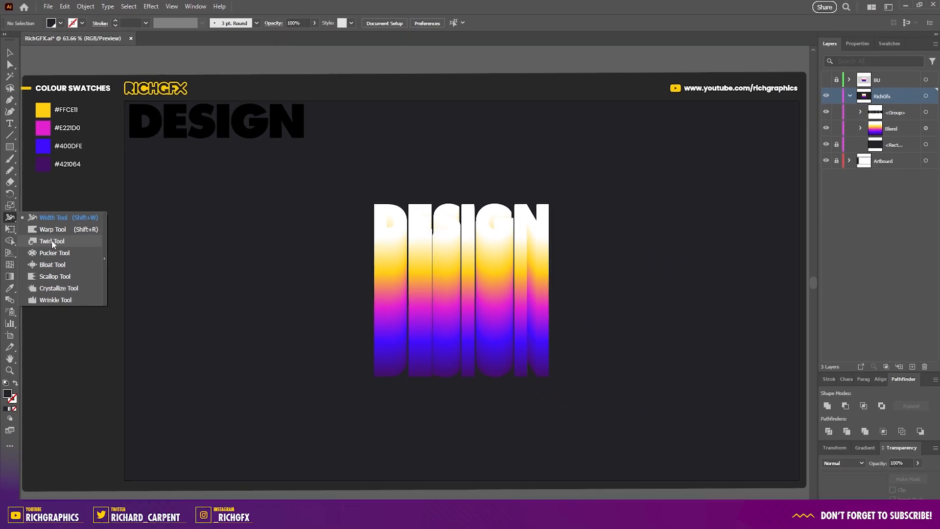
left_click(61, 241)
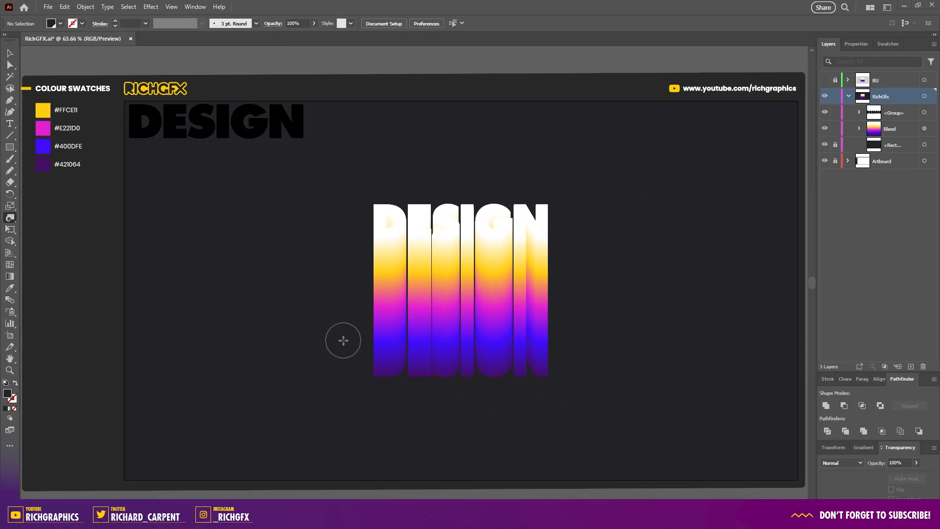
mouse_move(382, 360)
left_mouse_down()
mouse_move(551, 368)
mouse_move(382, 372)
mouse_move(529, 370)
mouse_move(544, 359)
mouse_move(541, 345)
mouse_move(391, 327)
left_mouse_up()
mouse_move(390, 327)
left_mouse_down()
mouse_move(469, 324)
mouse_move(450, 361)
mouse_move(486, 325)
mouse_move(479, 332)
mouse_move(541, 301)
mouse_move(484, 314)
mouse_move(429, 294)
left_mouse_up()
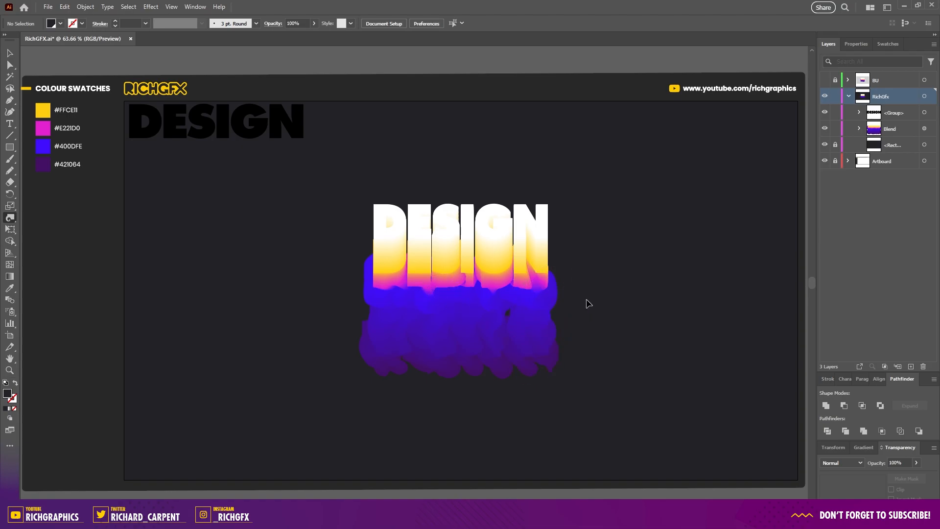
key("ctrl+z")
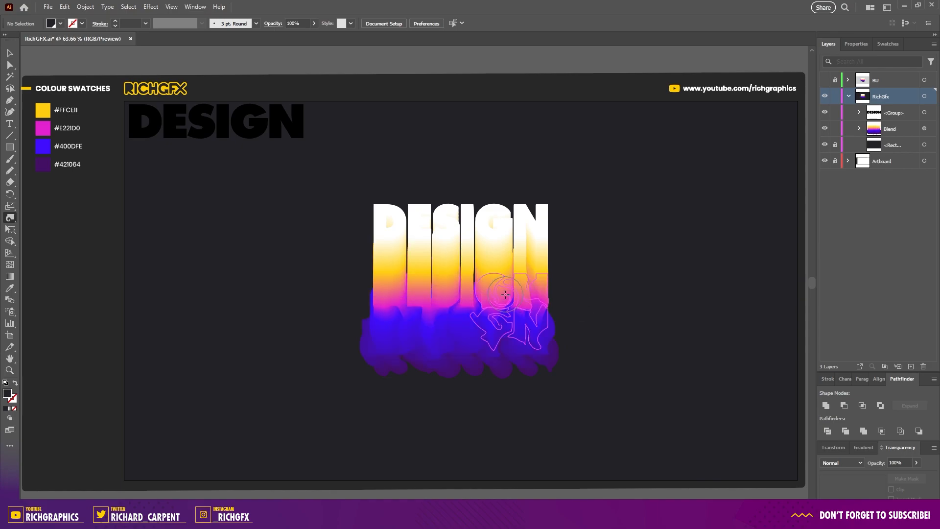
Step: Apply two more twirl strokes to the blended letters and undo both of them
mouse_move(463, 279)
left_mouse_down()
mouse_move(436, 298)
mouse_move(444, 268)
mouse_move(416, 265)
left_mouse_up()
left_click(405, 257)
key("ctrl+z")
key("ctrl+z")
Step: Twirl across the upper, middle and bottom parts of the blended letters with several horizontal Twirl tool strokes
left_click(381, 257)
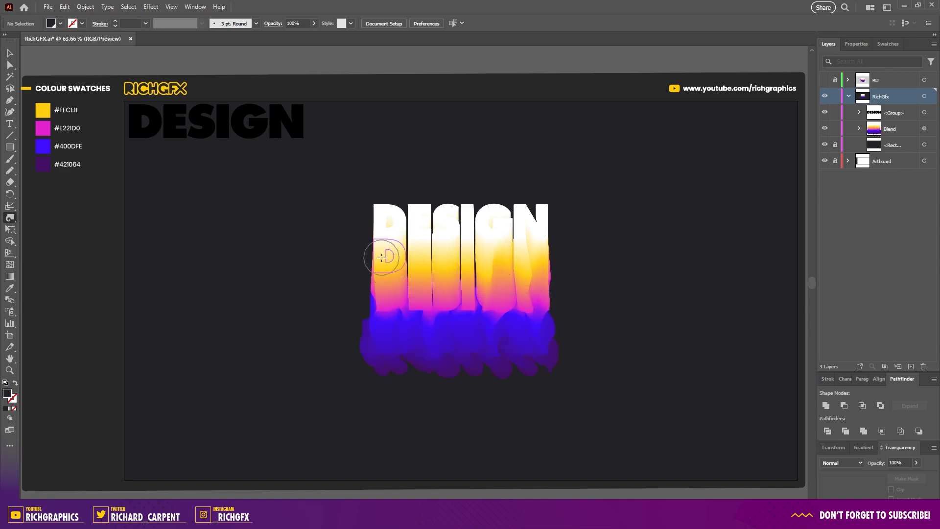
left_click_drag(400, 252, 544, 252)
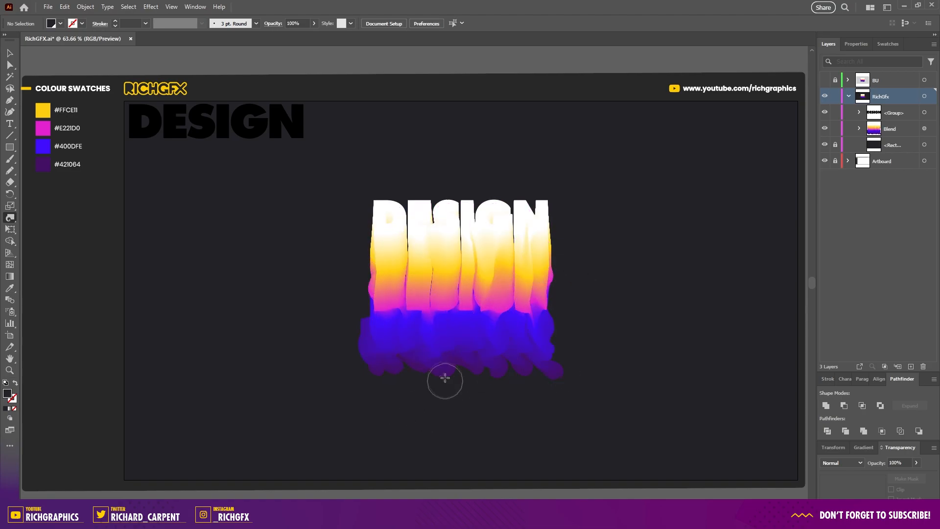
mouse_move(387, 319)
left_mouse_down()
mouse_move(515, 331)
mouse_move(524, 272)
mouse_move(557, 264)
mouse_move(568, 312)
mouse_move(427, 320)
mouse_move(563, 301)
left_mouse_up()
mouse_move(386, 313)
left_mouse_down()
mouse_move(424, 306)
mouse_move(490, 316)
left_mouse_up()
left_click_drag(381, 335, 550, 337)
left_click_drag(382, 230, 494, 234)
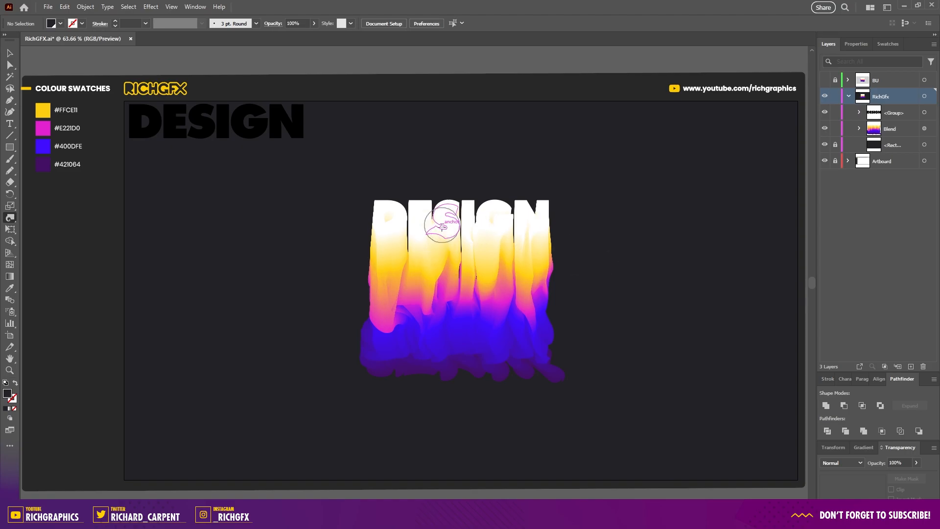
Step: Select the twirled blend and expand it into editable shapes
key("v")
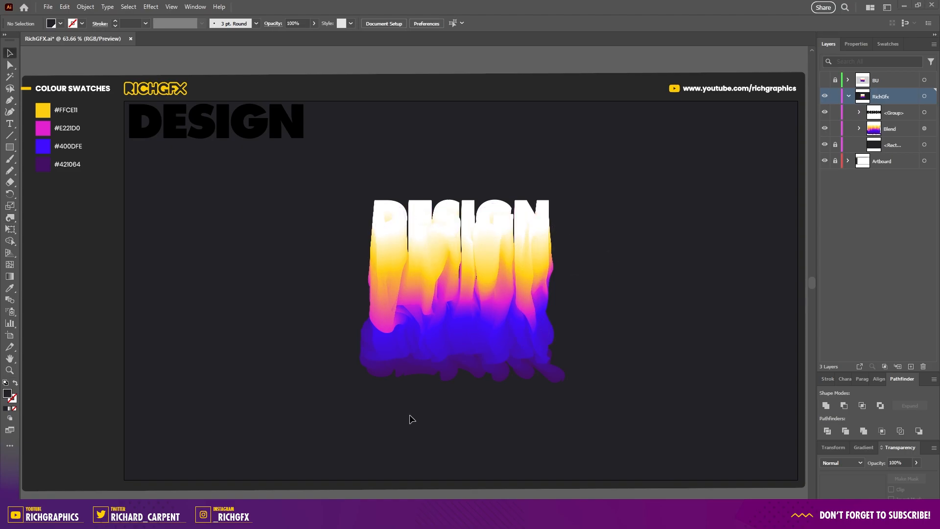
left_click(478, 335)
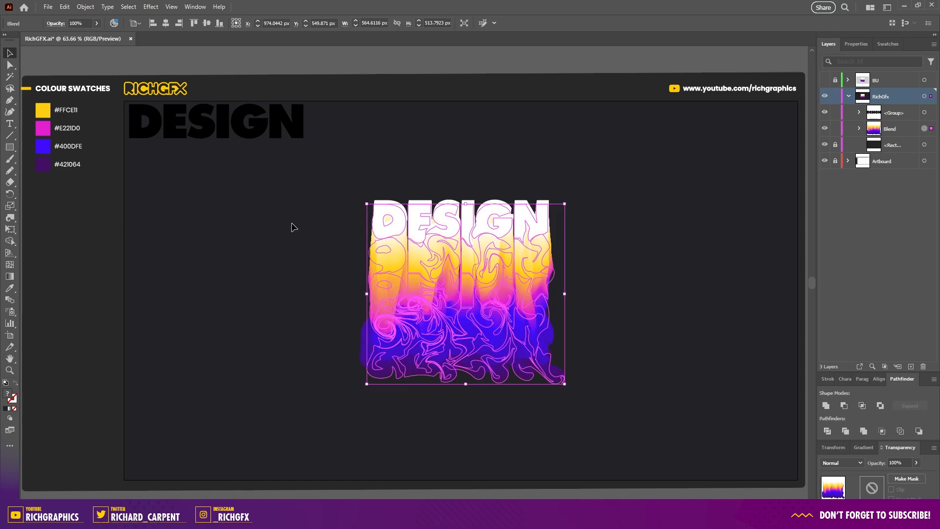
left_click(85, 7)
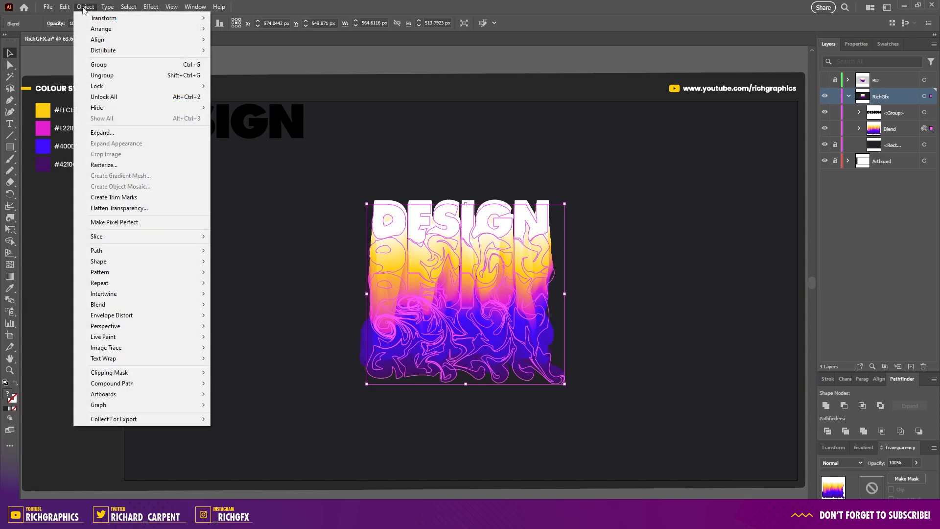
mouse_move(175, 301)
left_click(280, 345)
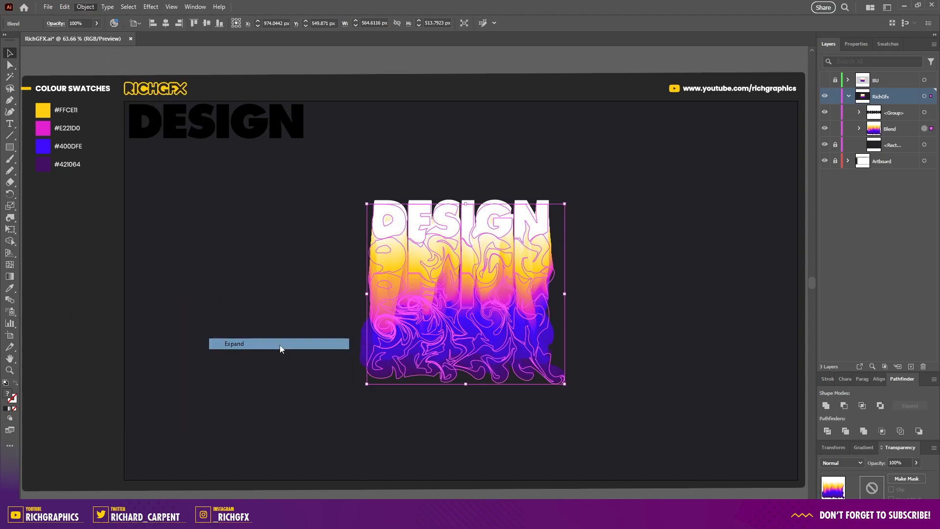
left_click(280, 345)
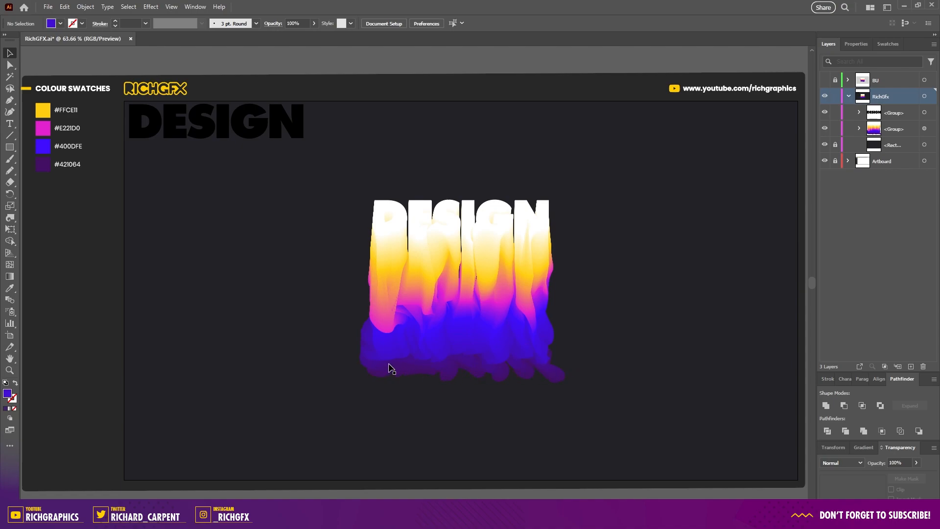
Step: Enter the expanded group, select its bottom blue shapes and apply a 10 pixel Gaussian Blur to them
left_click(497, 292)
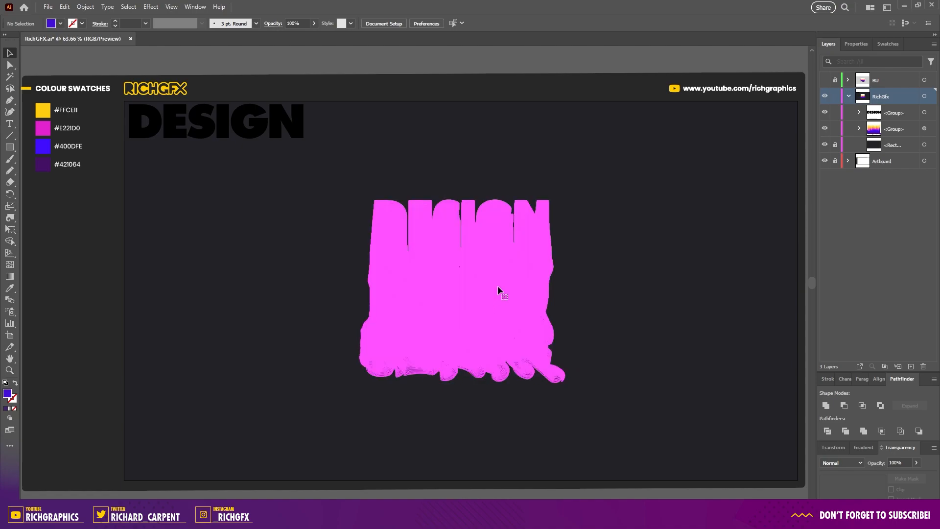
double_click(492, 265)
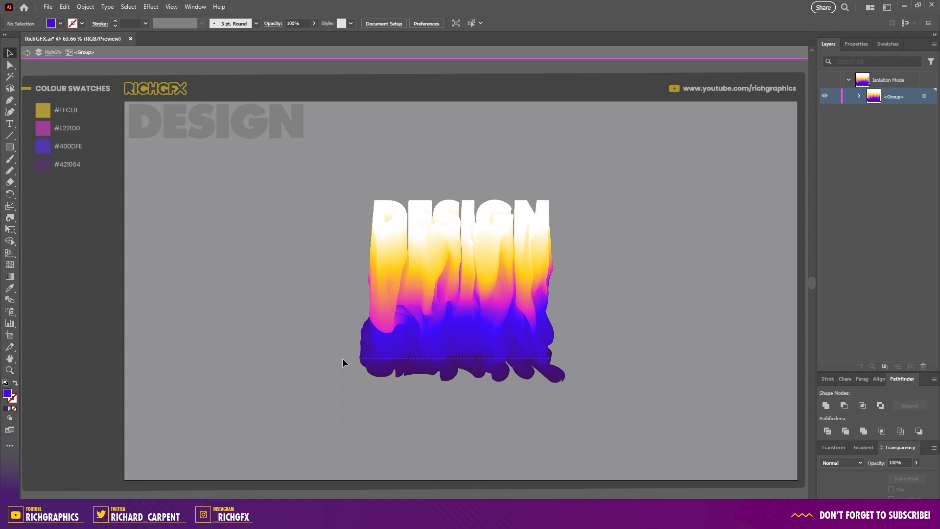
left_click_drag(611, 424, 342, 356)
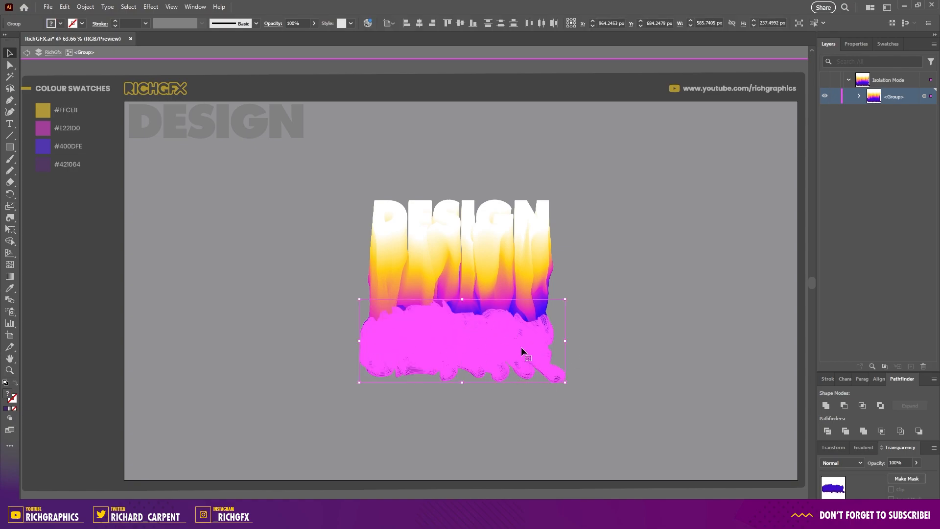
left_click(151, 7)
mouse_move(182, 171)
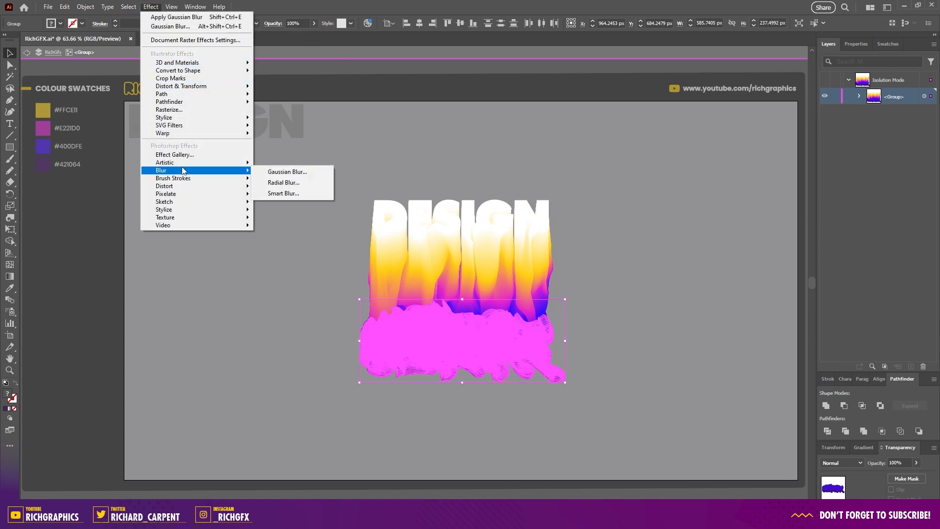
left_click(295, 172)
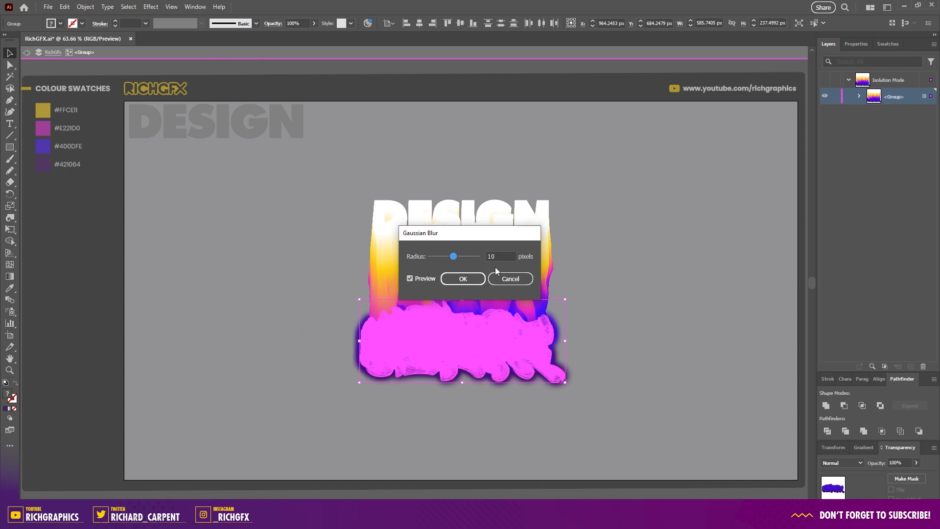
left_click(466, 280)
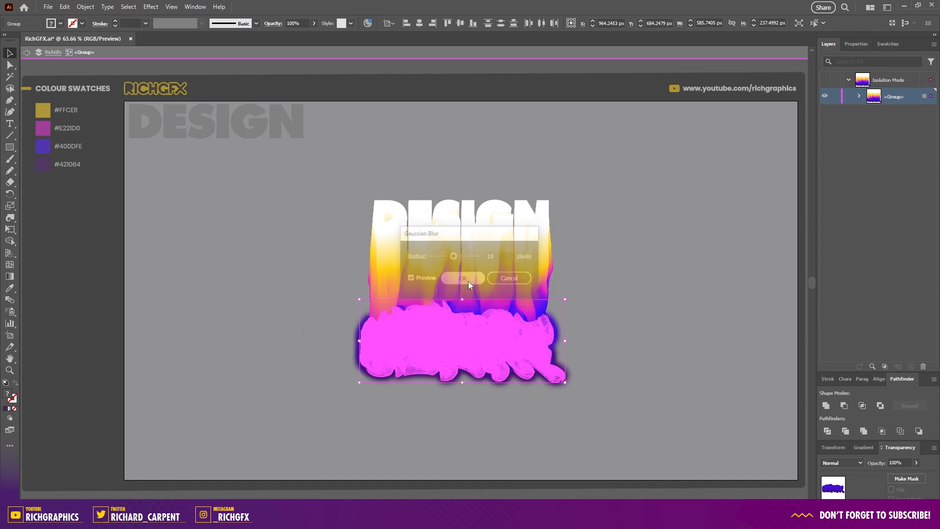
left_click(673, 351)
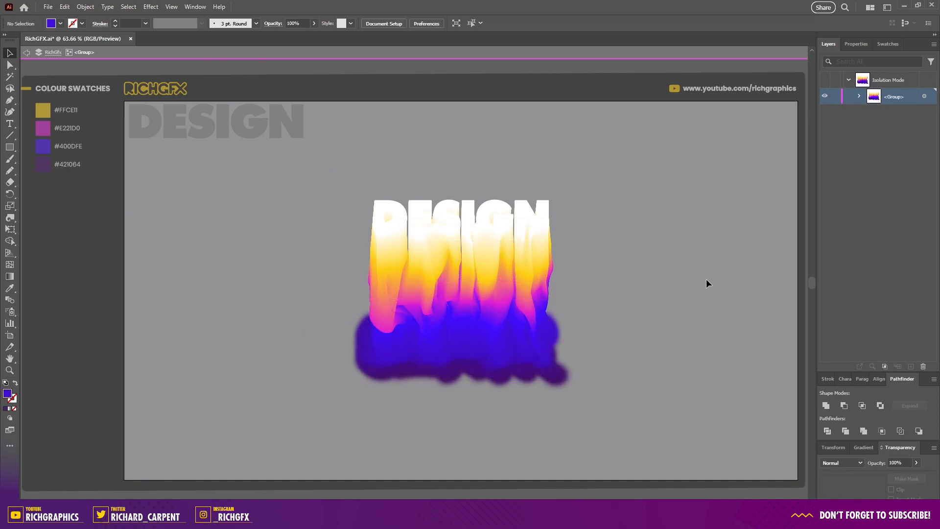
key("Escape")
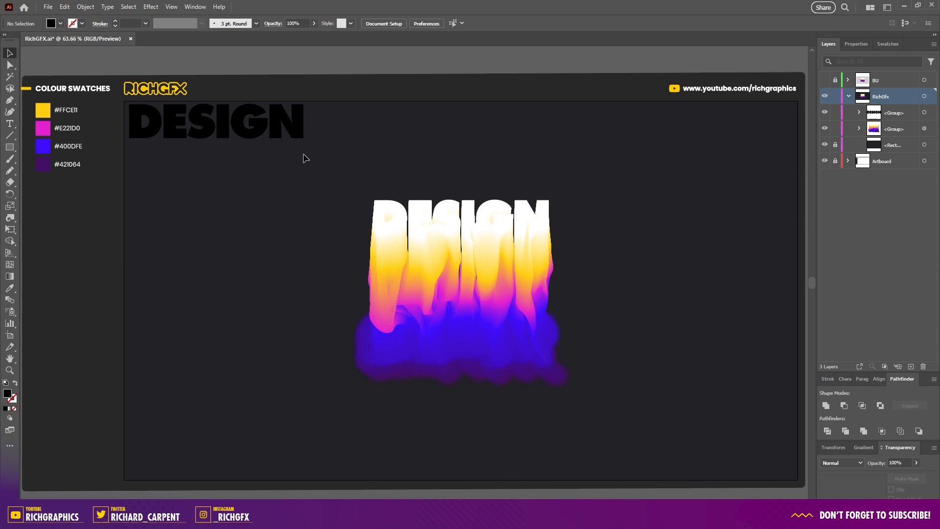
Step: Select the black DESIGN text, fill it white and place it above the blended text
left_click_drag(252, 140, 499, 183)
left_click(60, 23)
left_click(20, 48)
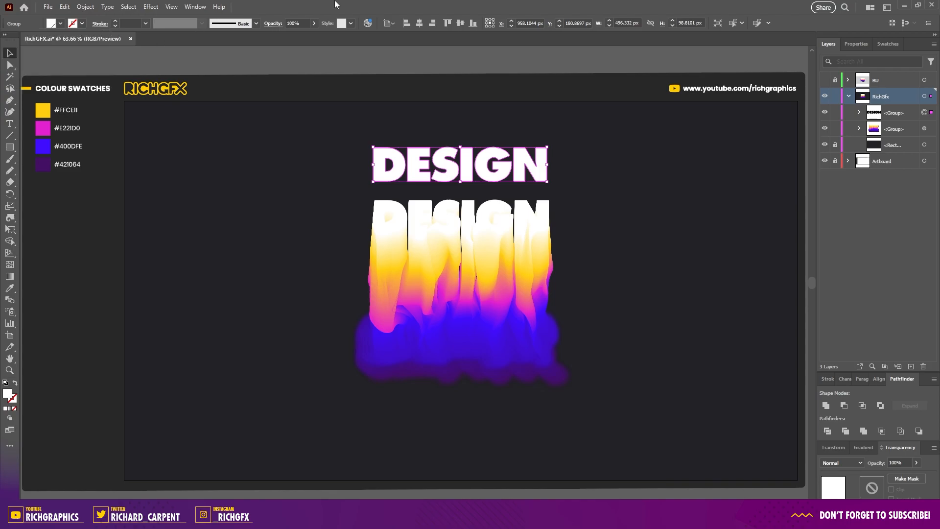
Step: Move the white DESIGN text down onto the top of the blend and save the file
left_click_drag(380, 165, 380, 208)
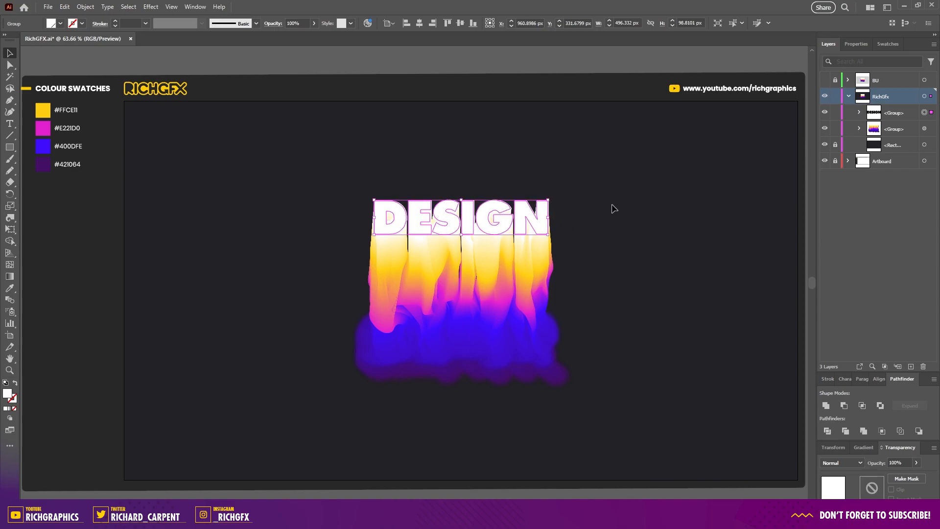
left_click(615, 276)
key("ctrl+s")
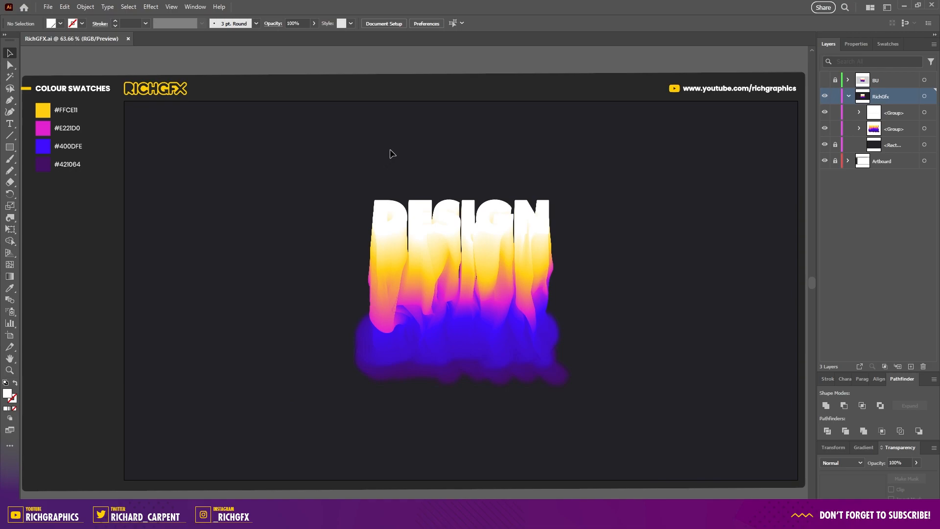
Step: Apply a Drop Shadow to the white DESIGN text with Multiply mode, 5% opacity, 10 px Y offset and 4 px blur
left_click(421, 202)
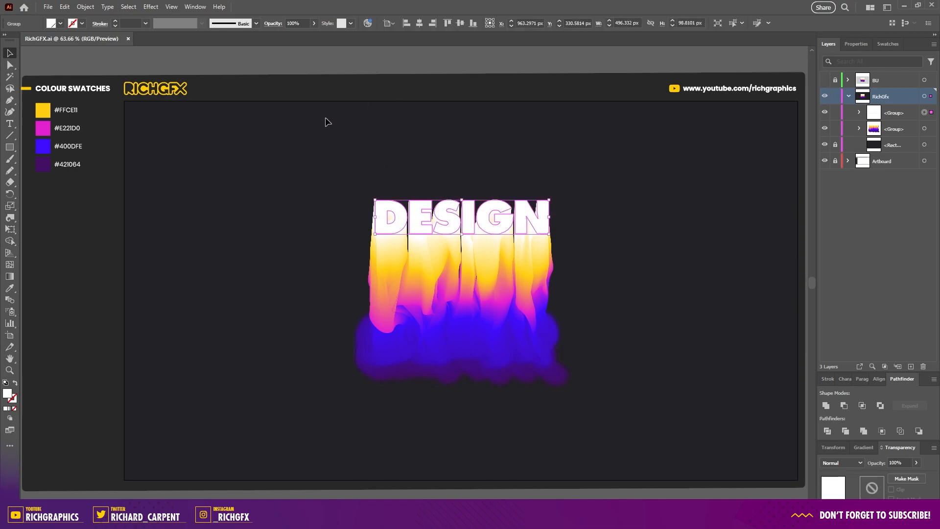
left_click(157, 11)
mouse_move(214, 119)
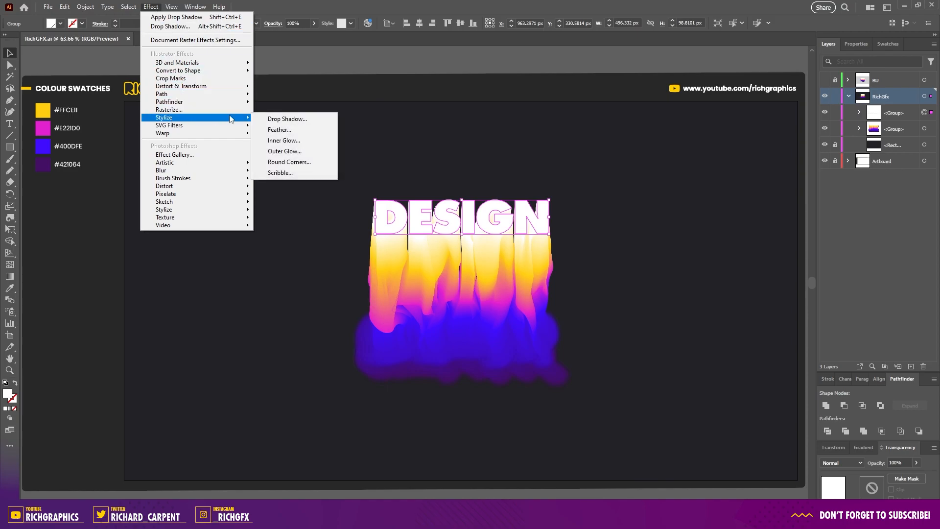
left_click(295, 119)
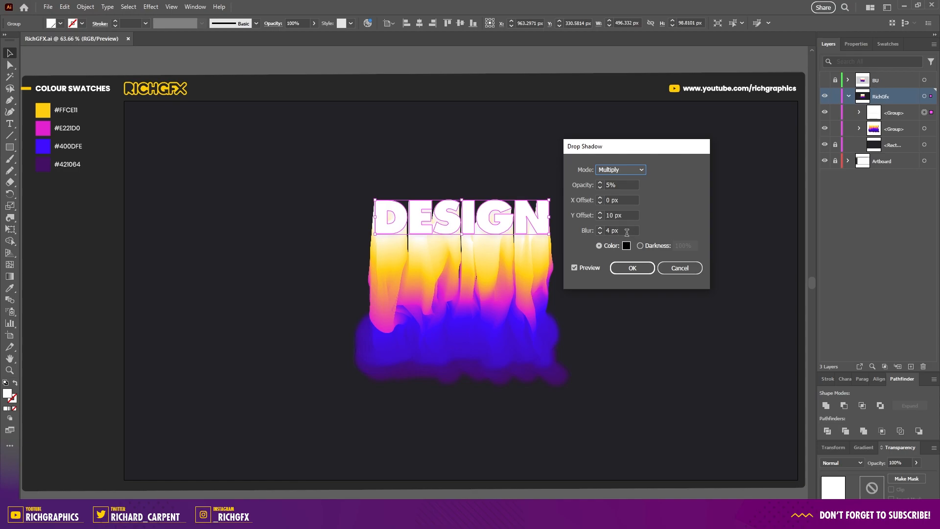
left_click(644, 265)
left_click(608, 279)
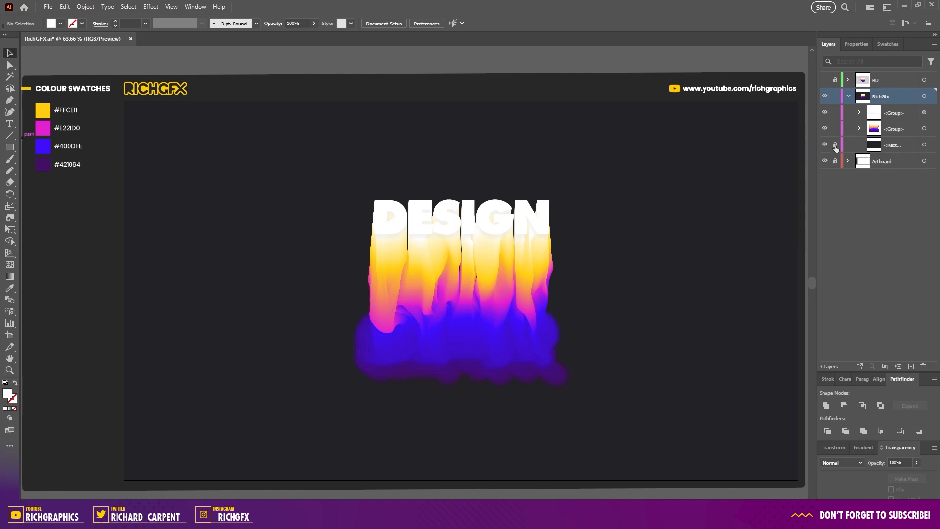
Step: Duplicate the background rectangle above the text groups and keep the original rectangle locked
left_click(914, 145)
left_click_drag(903, 149, 881, 114)
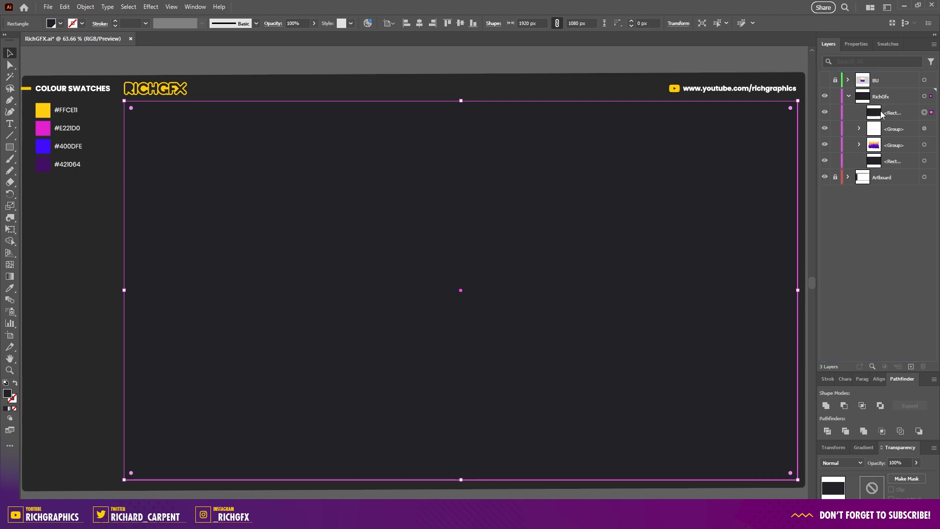
left_click(835, 162)
Step: Apply a Grain texture effect to the rectangle copy with intensity 11, contrast 100 and Sprinkles grain type
left_click(151, 6)
mouse_move(191, 218)
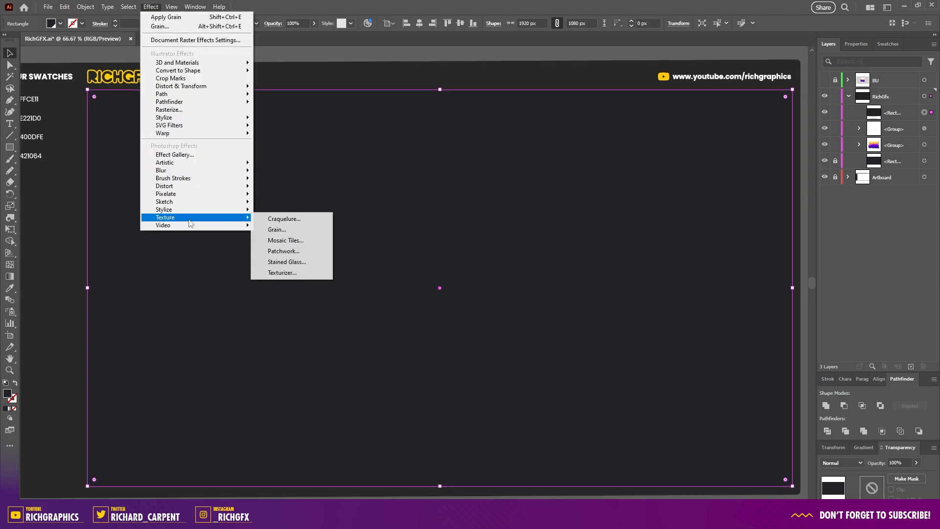
left_click(301, 230)
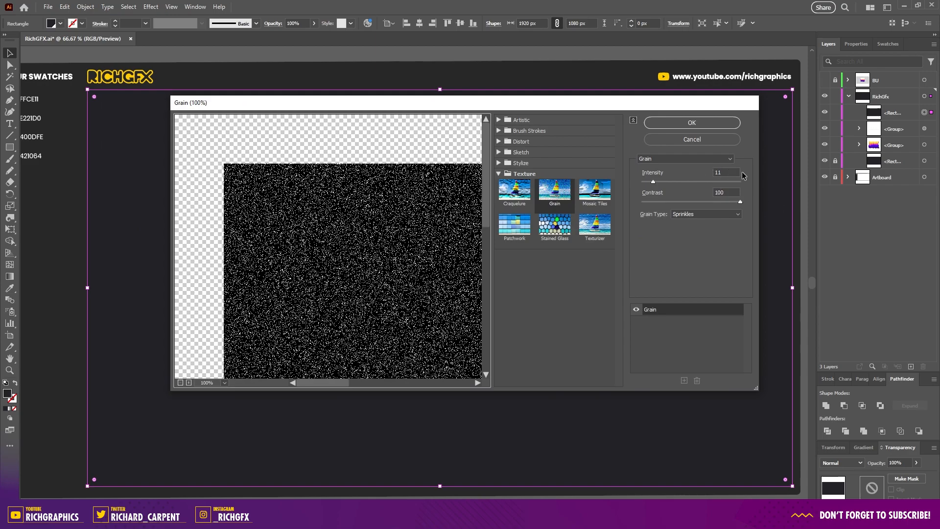
left_click(711, 127)
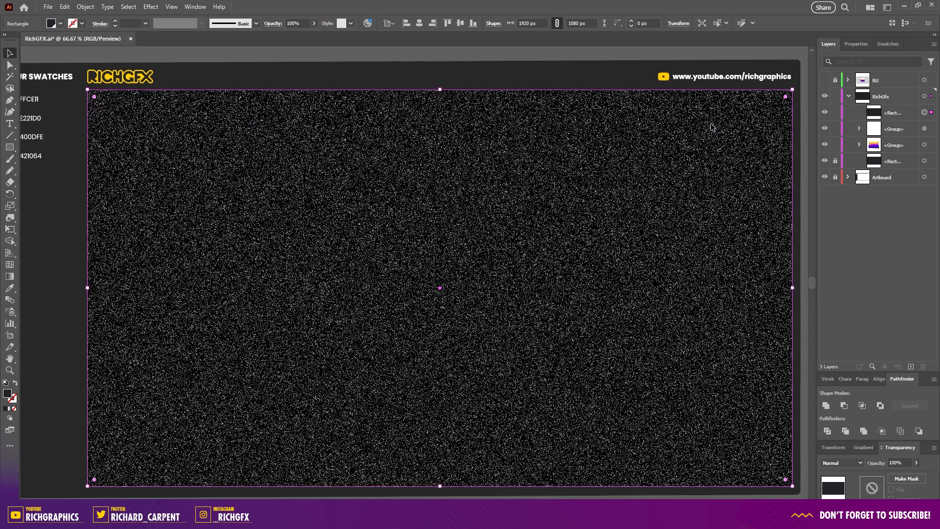
Step: Set the grain rectangle's blending mode to Overlay and its opacity to 20%
left_click(844, 465)
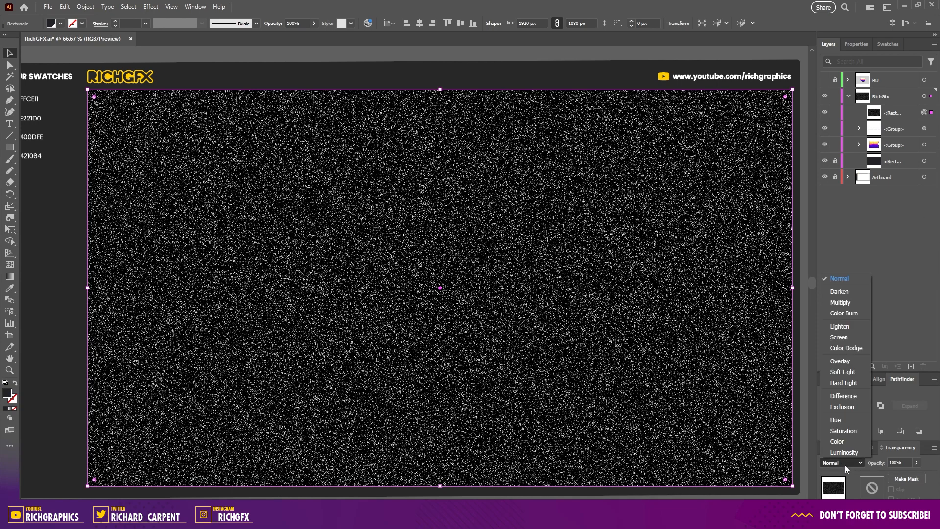
left_click(851, 361)
left_click(898, 462)
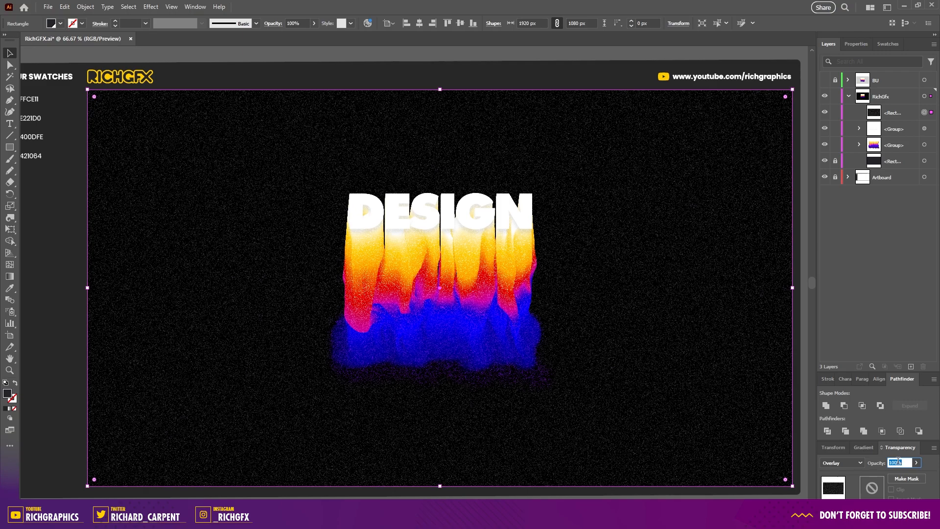
type("20")
key("Return")
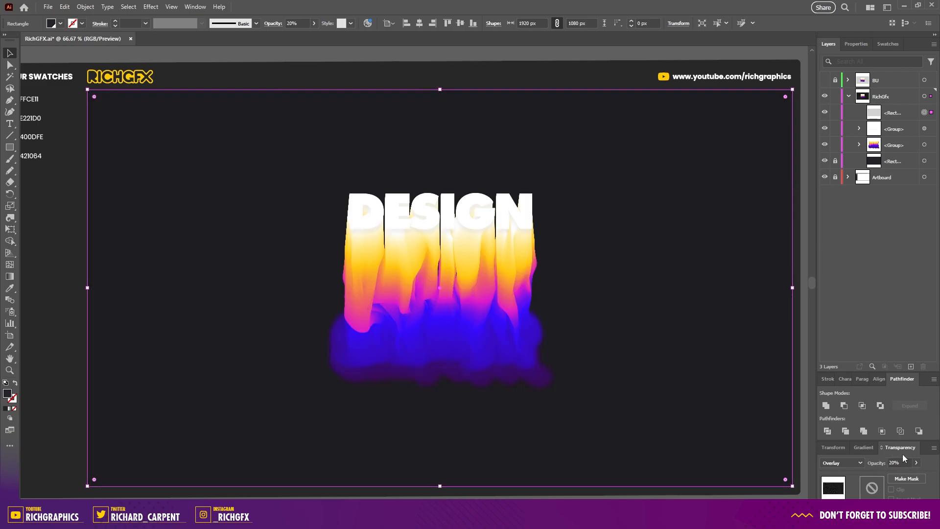
Step: Open the Window menu to show another panel
left_click(195, 7)
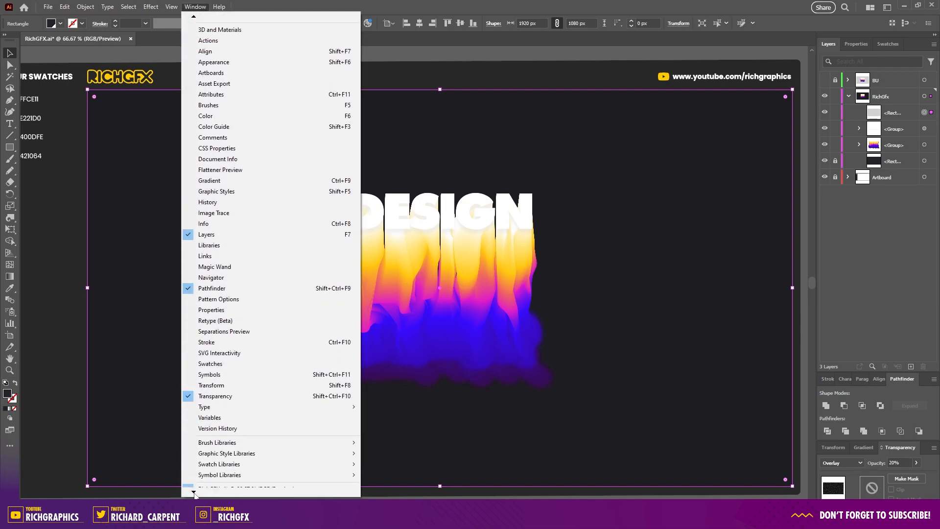